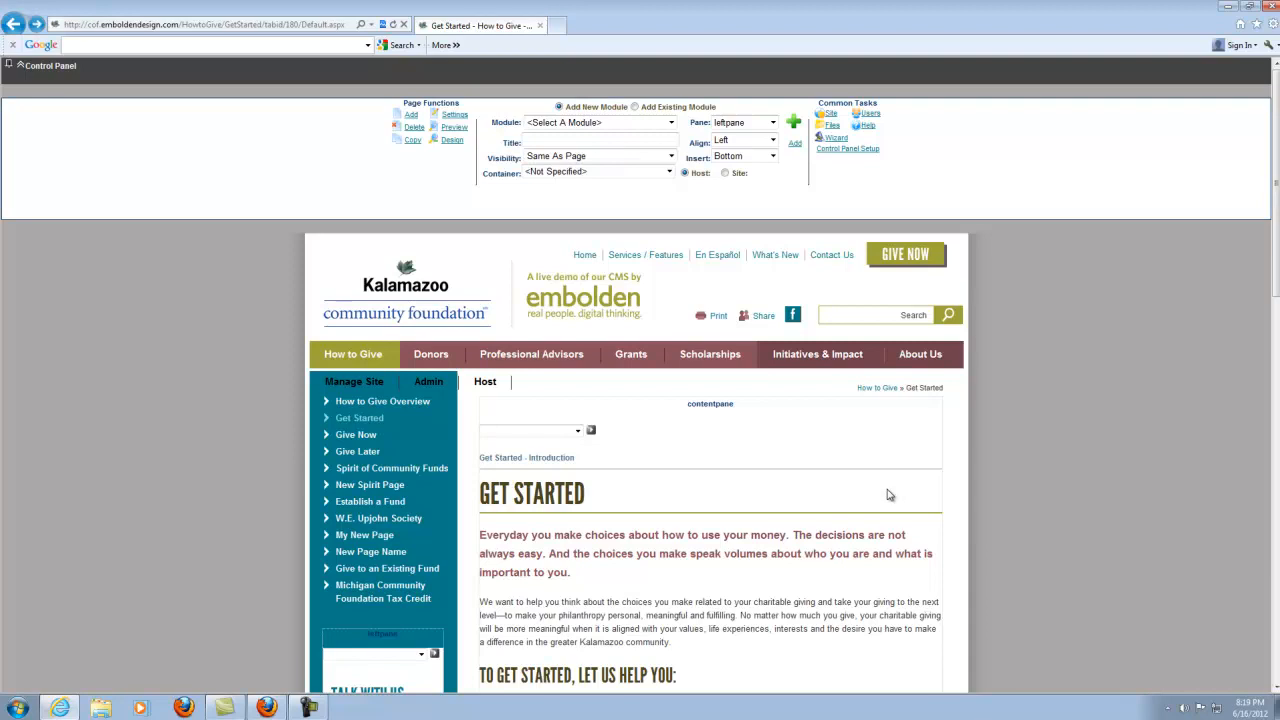
# Step: Open the content editor of the Introduction module on the Get Started page
pyautogui.scroll(-1, 885, 494)
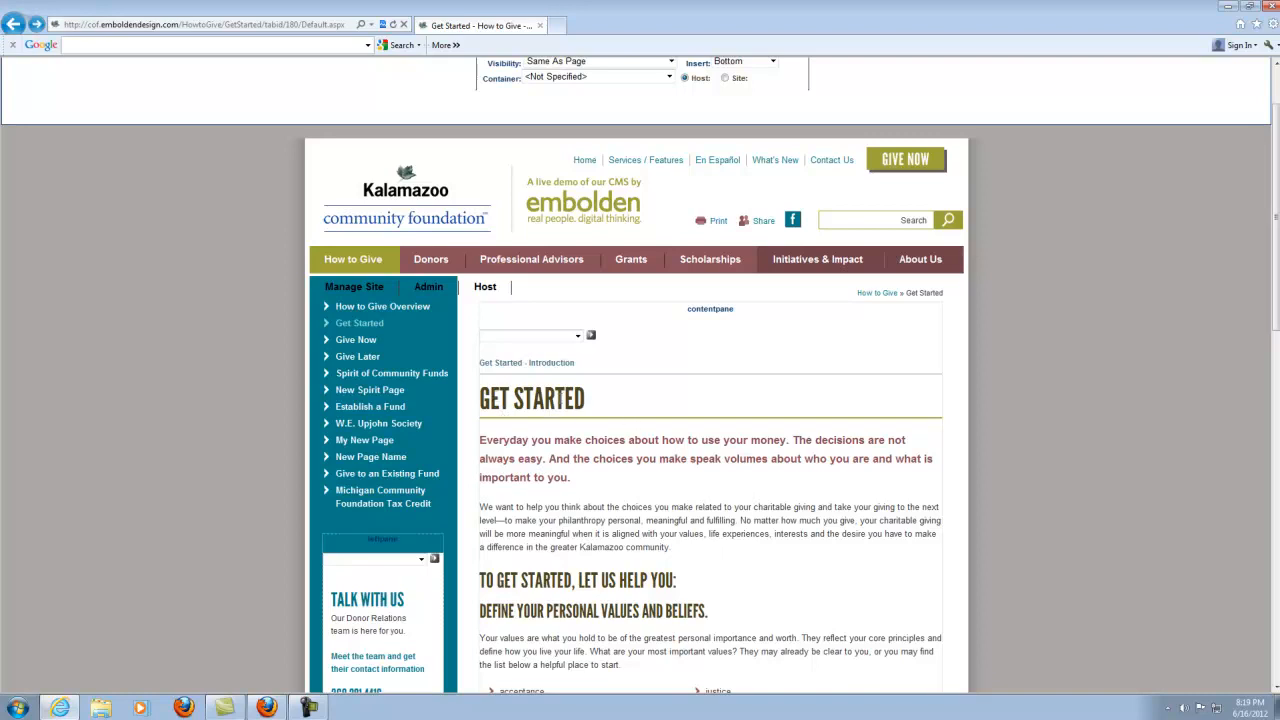
pyautogui.scroll(-1, 561, 398)
pyautogui.scroll(-1, 561, 398)
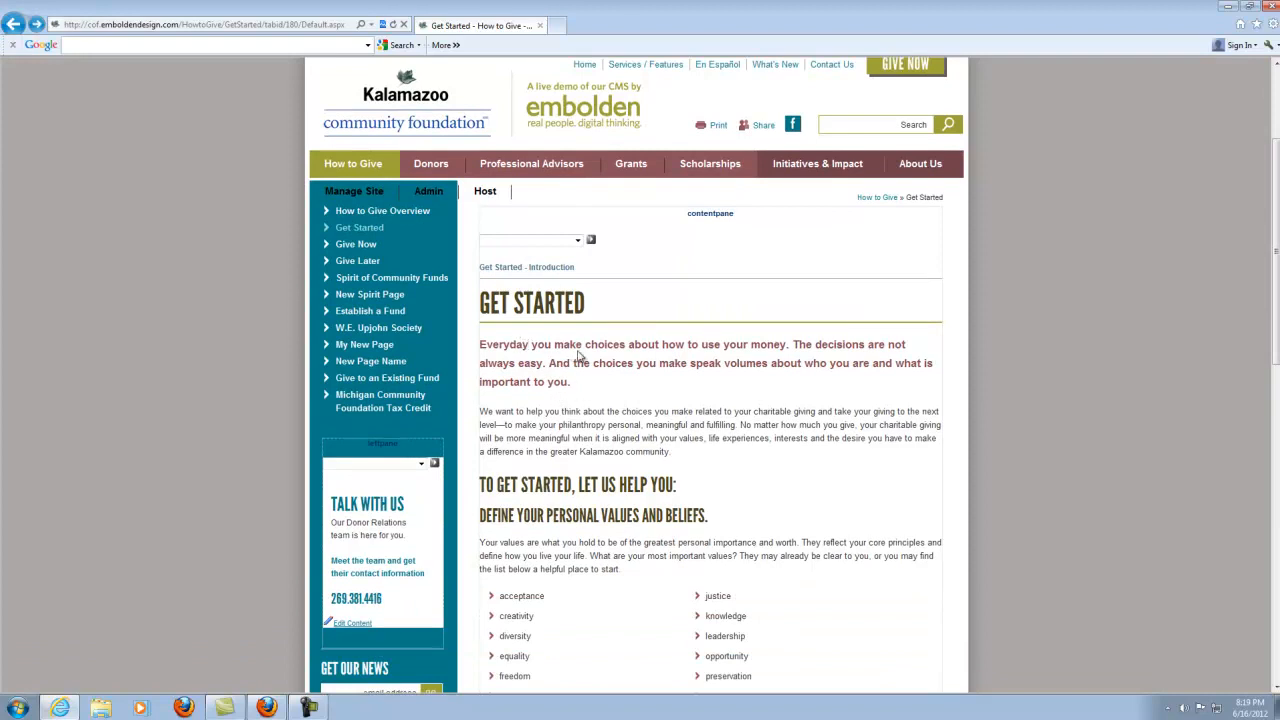
pyautogui.scroll(2, 568, 368)
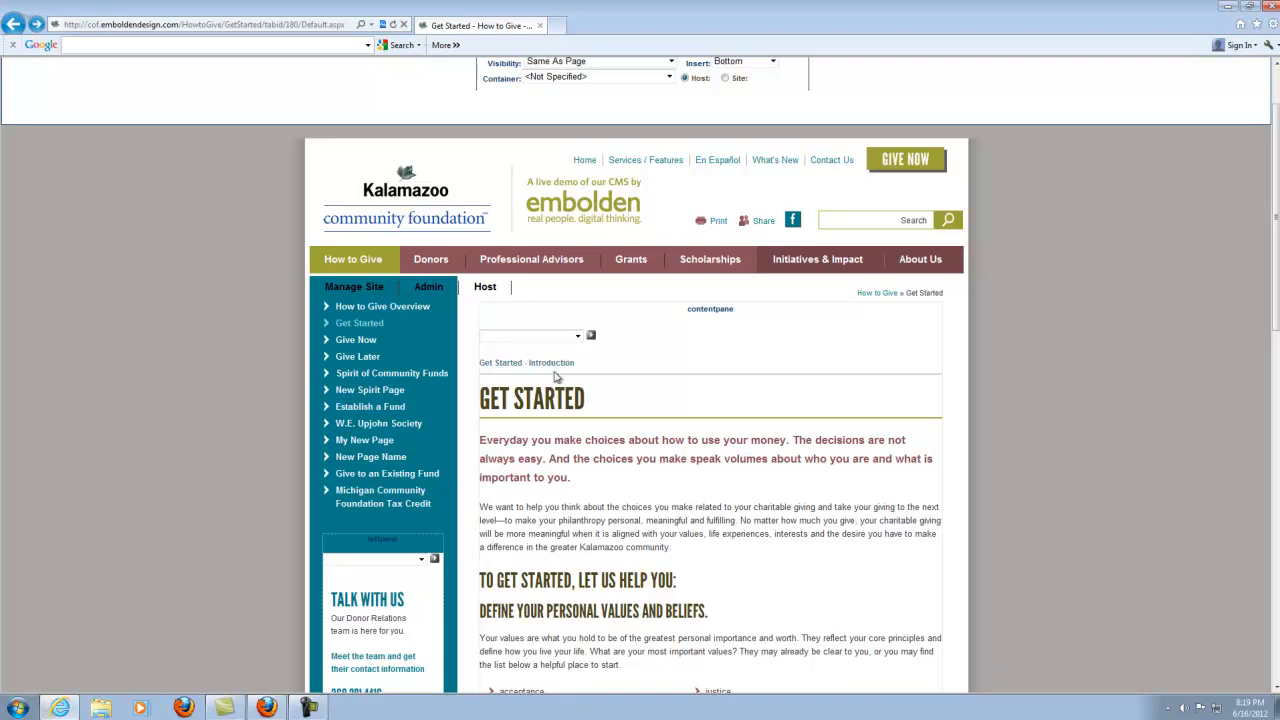
pyautogui.scroll(1, 562, 374)
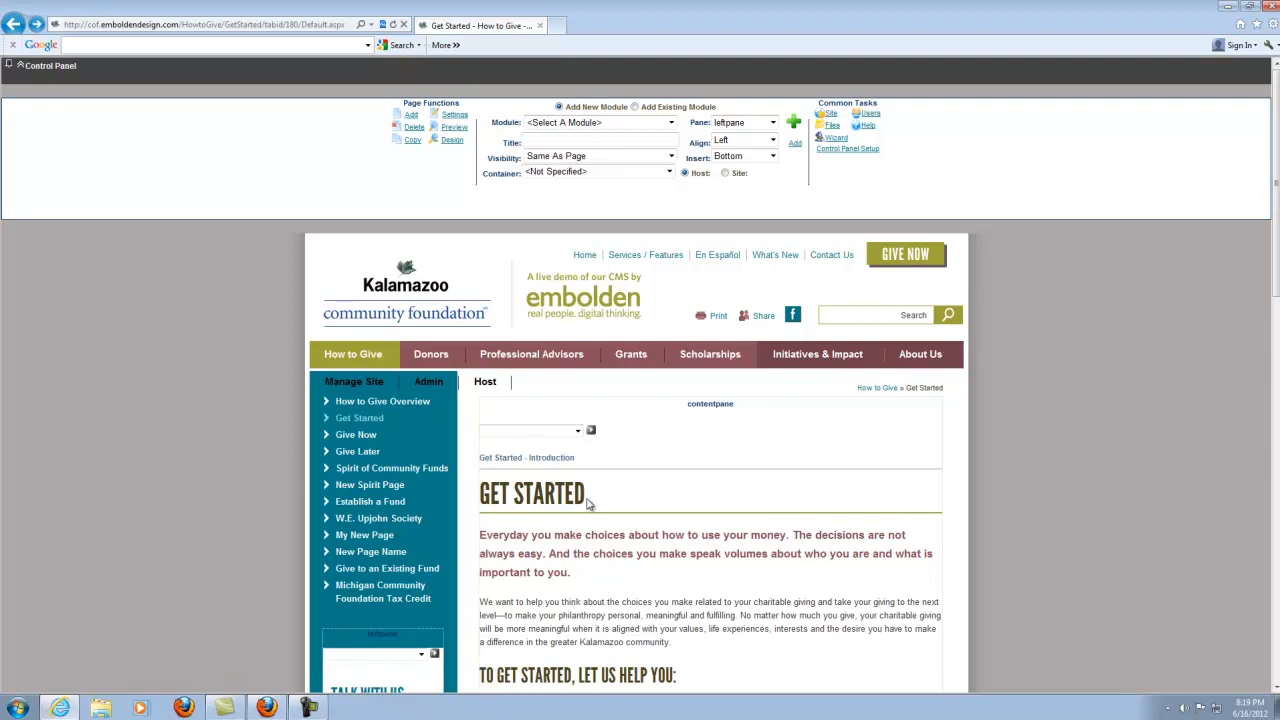
pyautogui.scroll(-2, 592, 515)
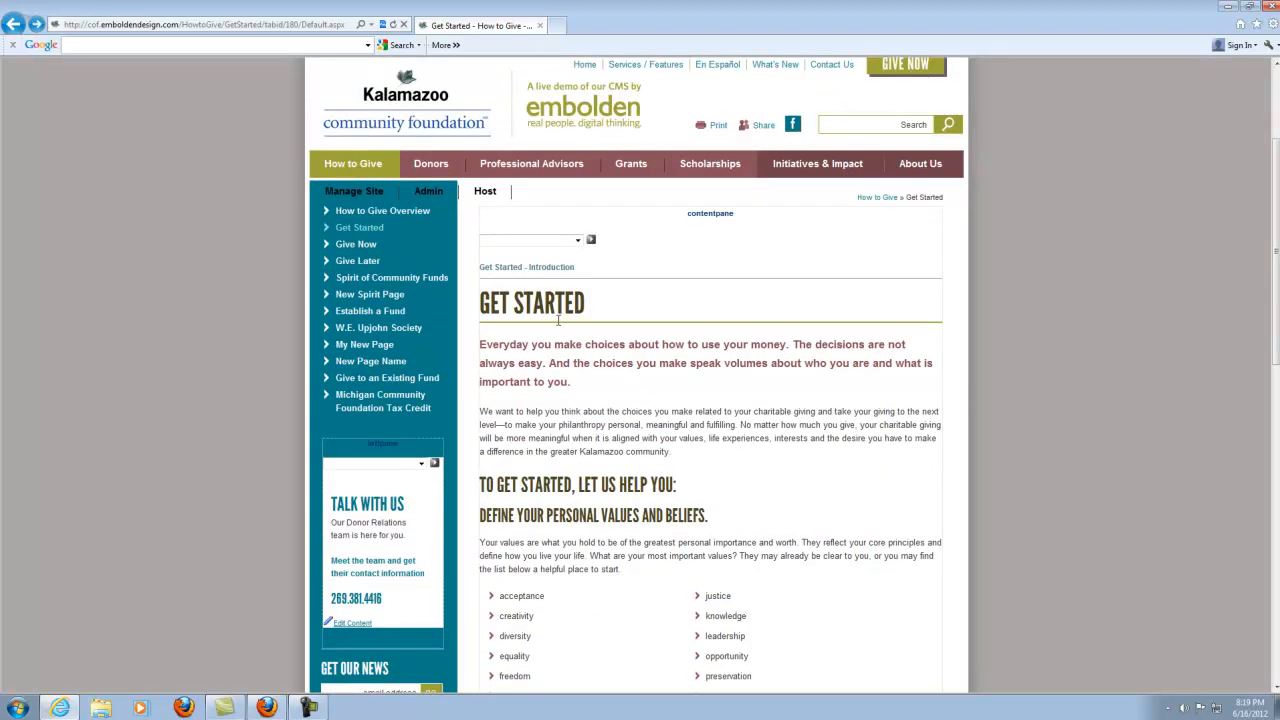
pyautogui.click(577, 240)
pyautogui.click(560, 252)
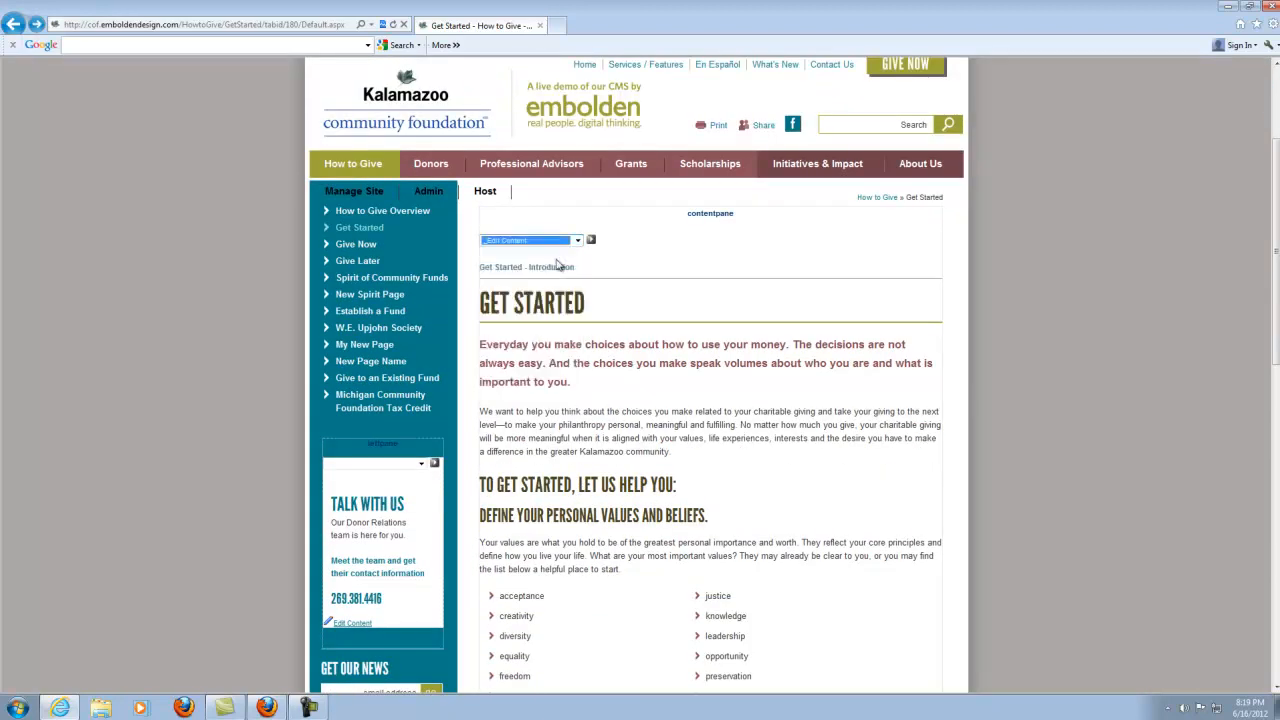
pyautogui.click(592, 241)
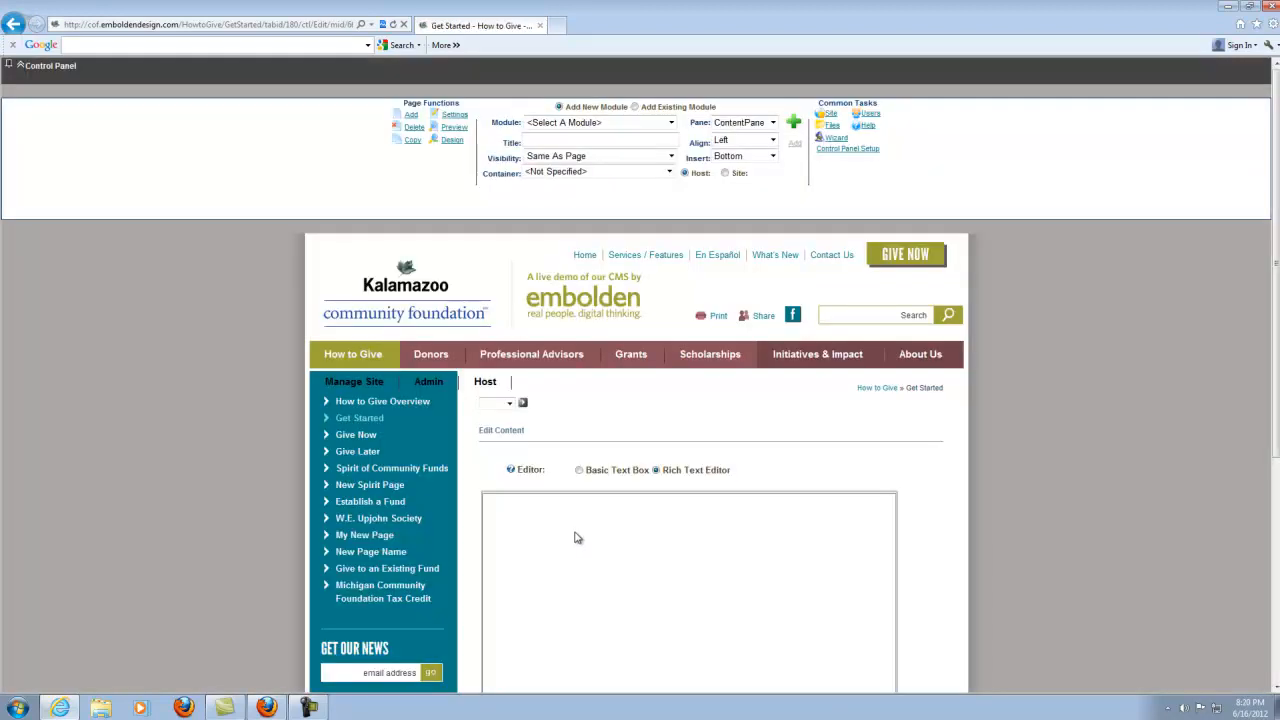
# Step: Look over the Introduction module's text in the rich text editor and cancel the editing
pyautogui.scroll(-1, 576, 533)
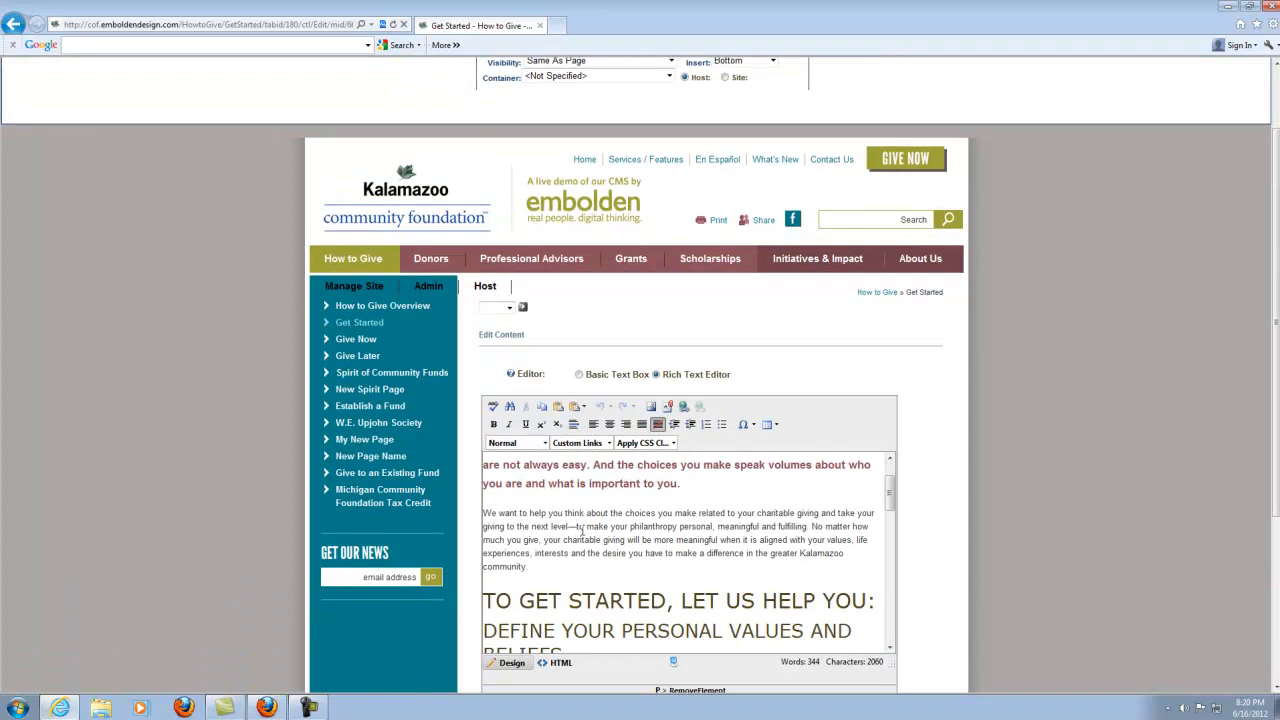
pyautogui.hotkey('ctrl', 'a')
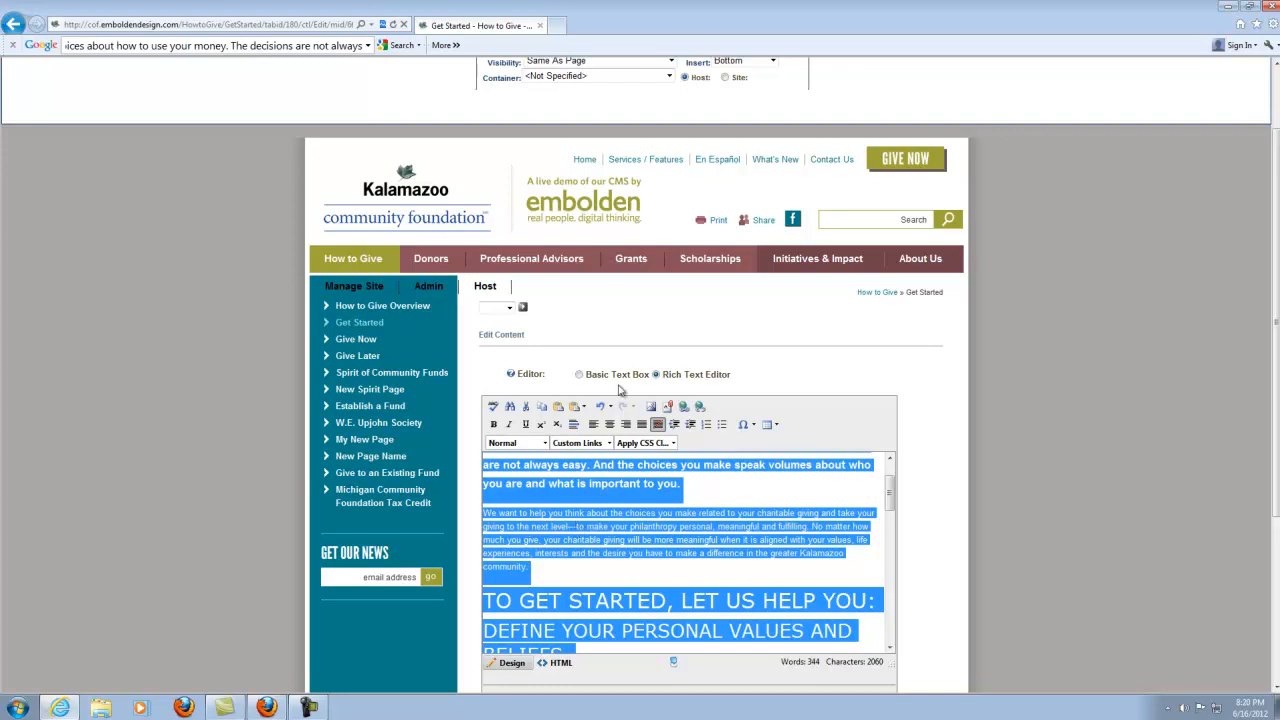
pyautogui.click(650, 340)
pyautogui.scroll(-3, 650, 340)
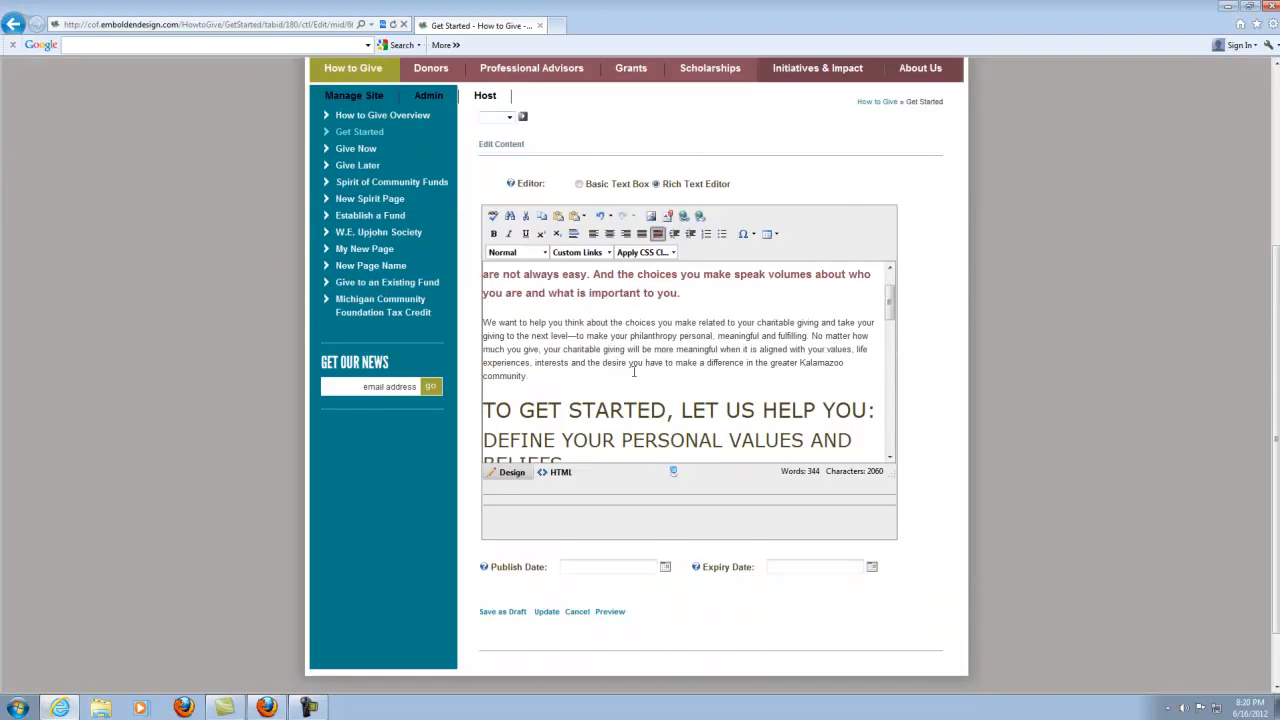
pyautogui.click(577, 612)
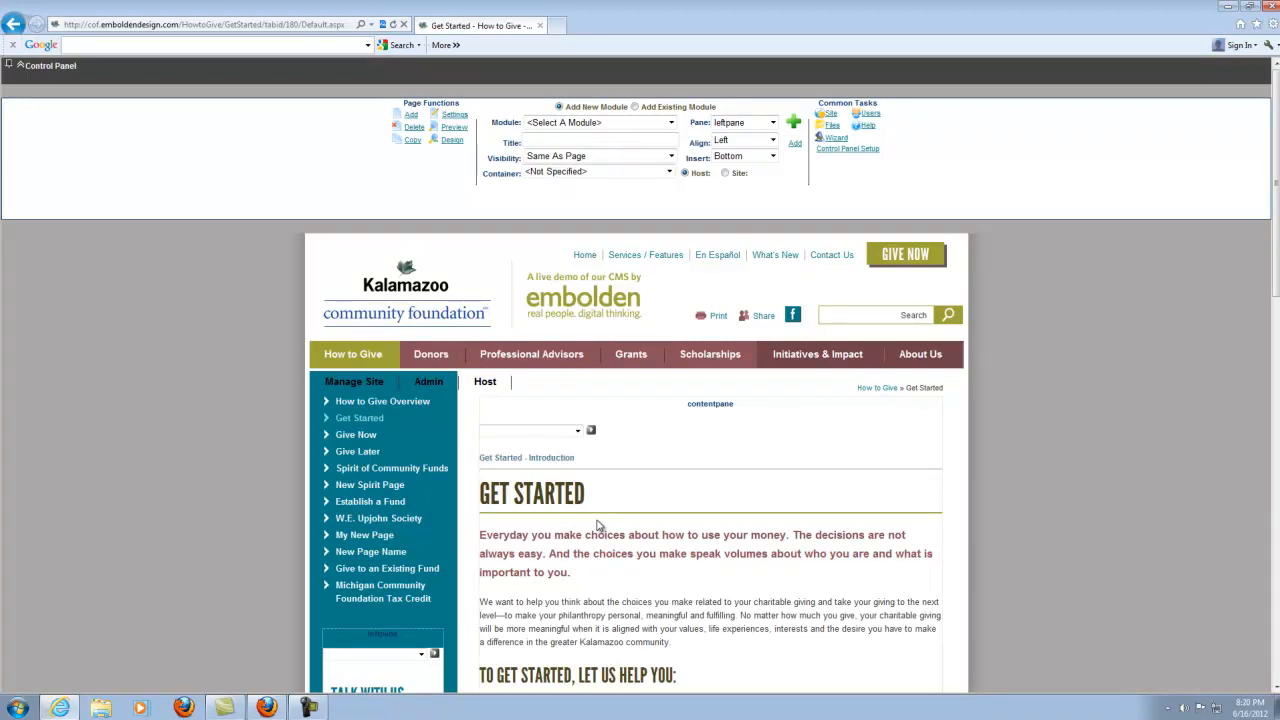
# Step: Examine the modules on the Get Started page, expanding and collapsing the accordion pane "Define your personal values and beliefs."
pyautogui.scroll(-3, 598, 525)
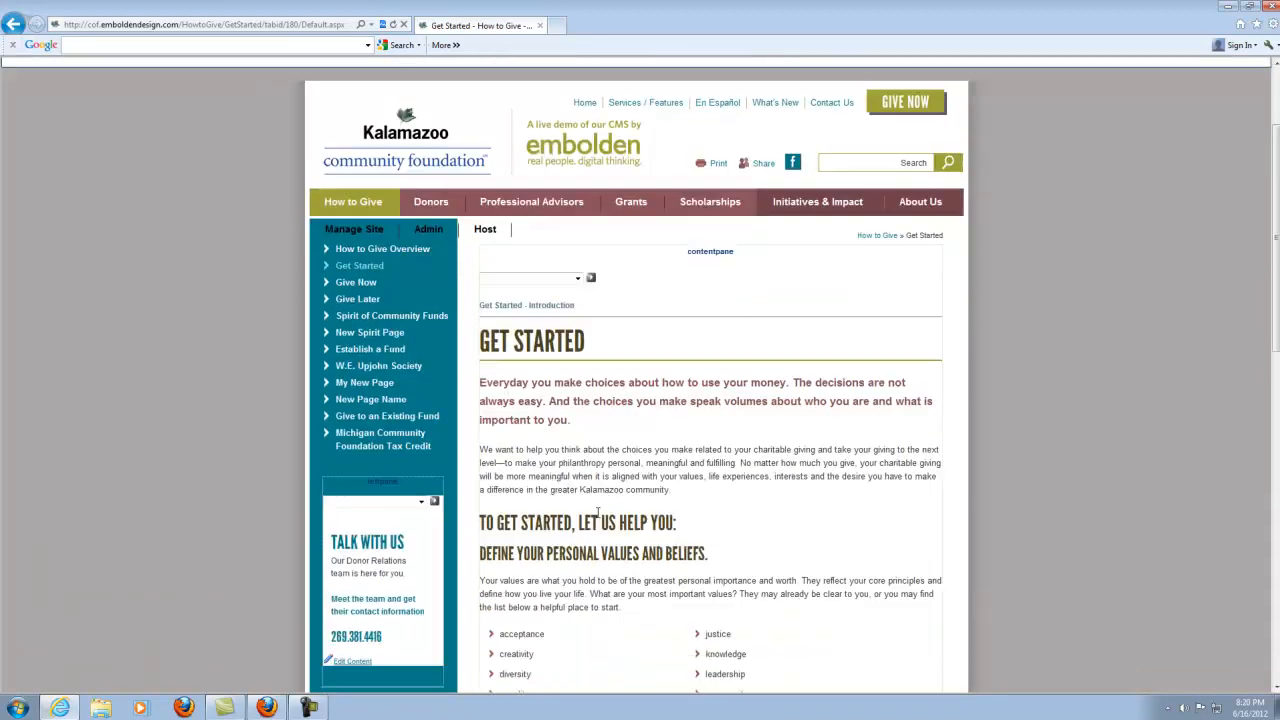
pyautogui.scroll(1, 640, 343)
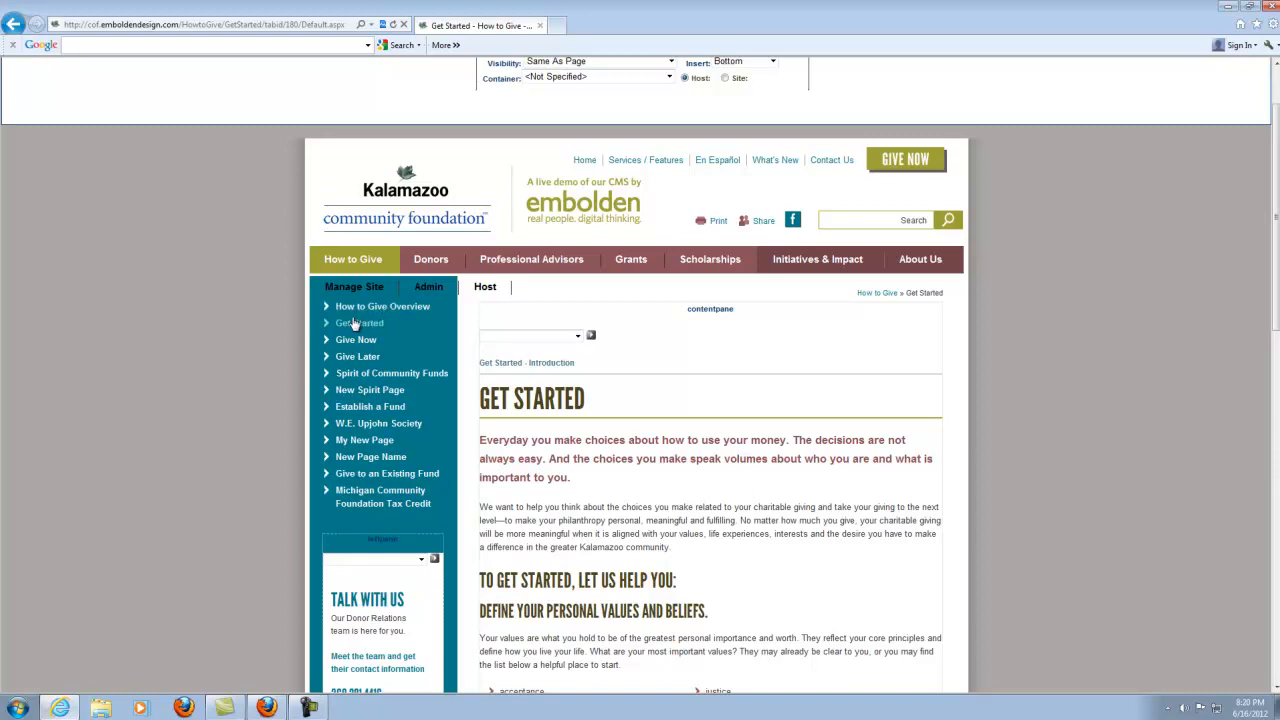
pyautogui.scroll(-2, 588, 390)
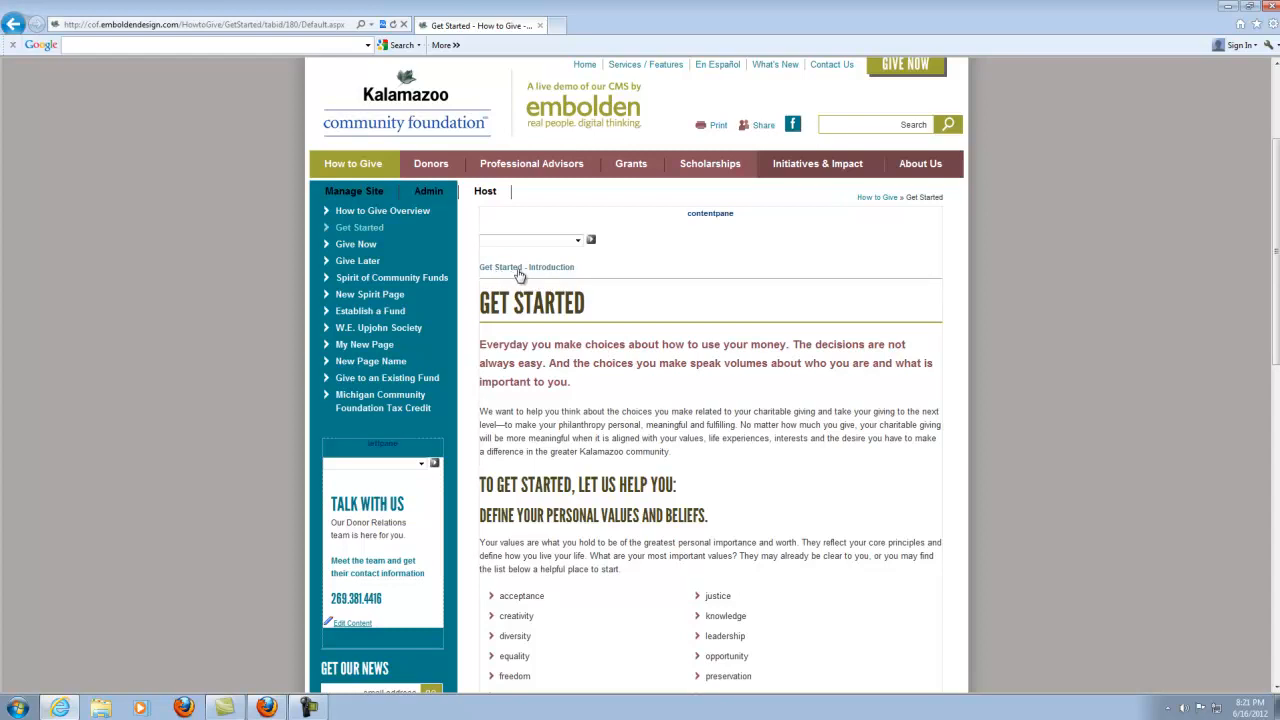
pyautogui.scroll(-8, 660, 372)
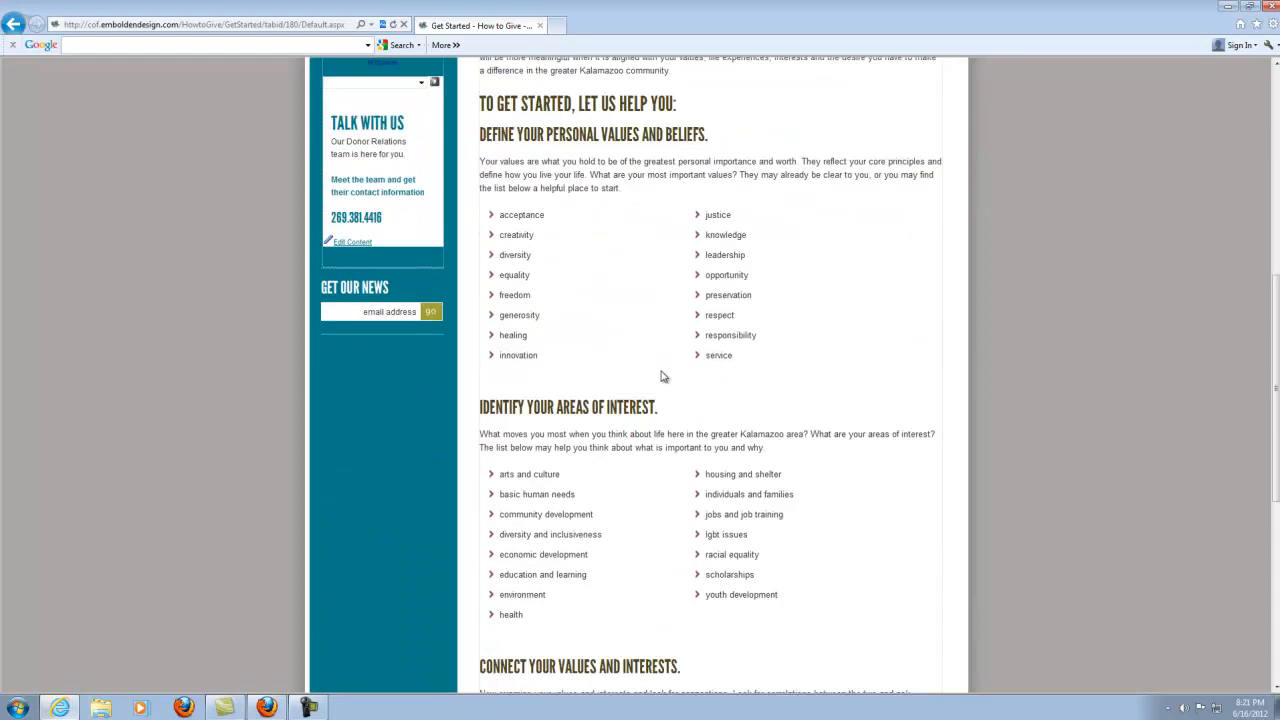
pyautogui.scroll(-1, 660, 372)
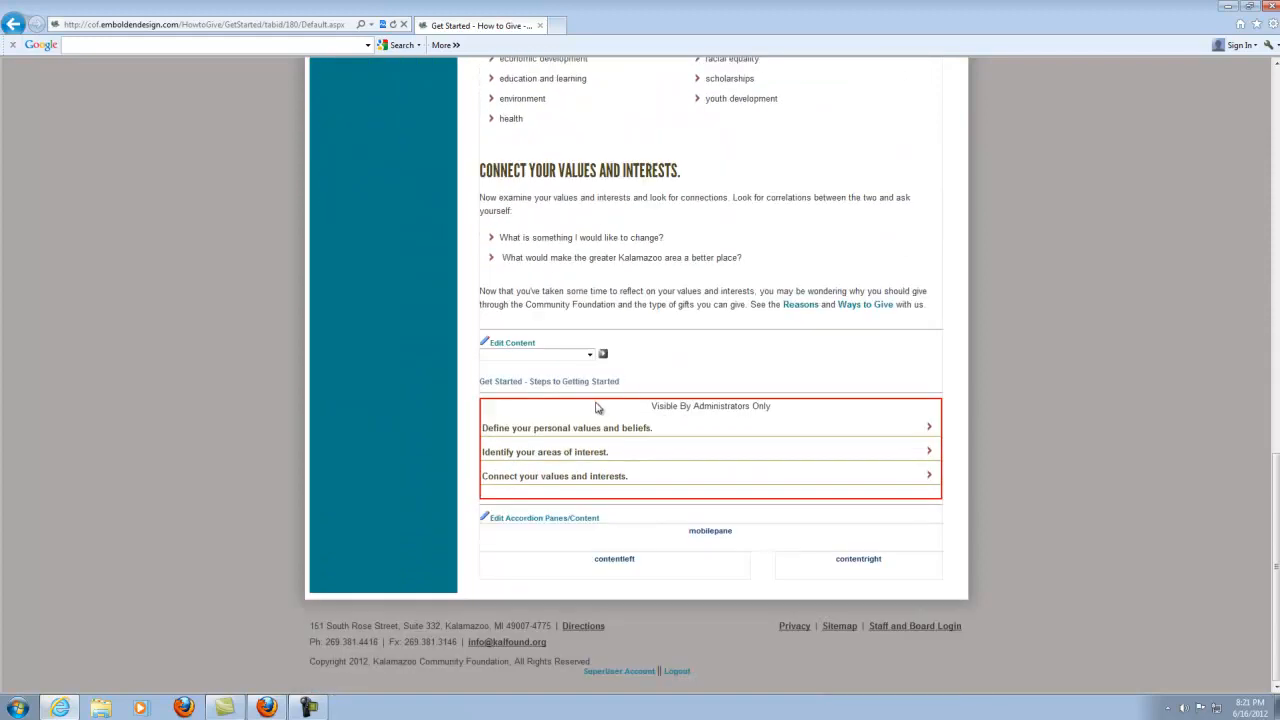
pyautogui.click(578, 431)
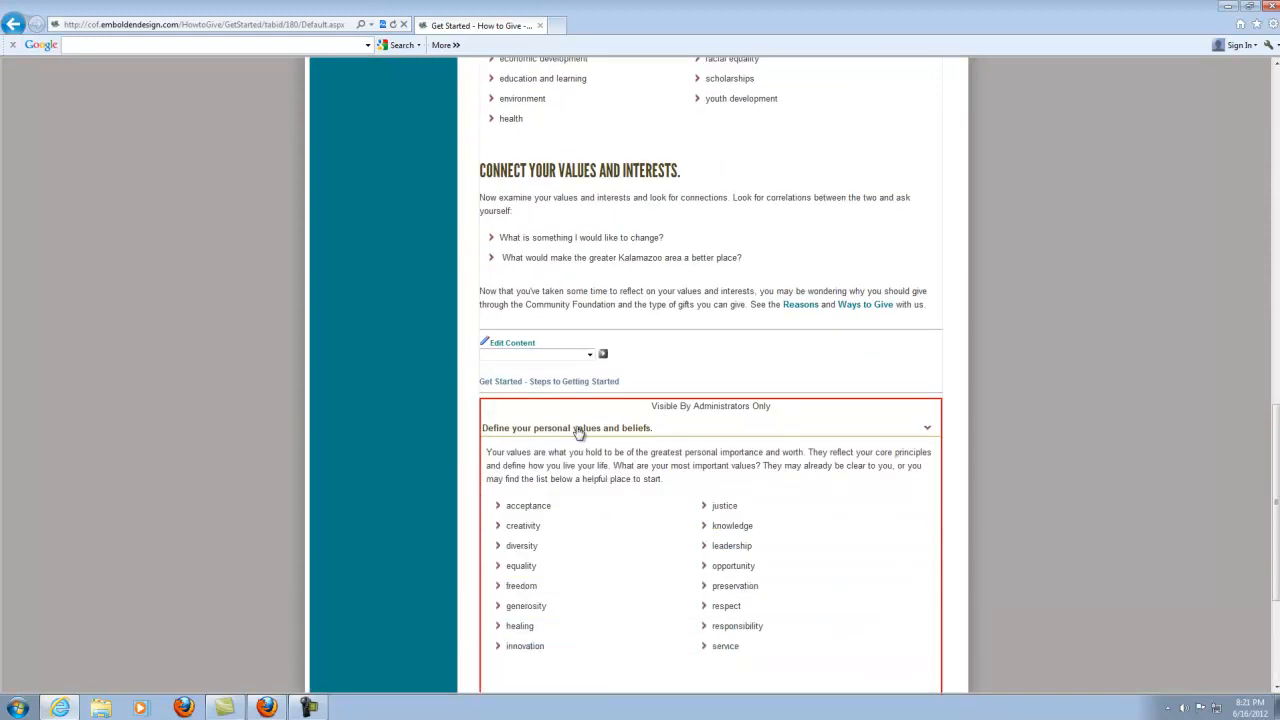
pyautogui.click(578, 431)
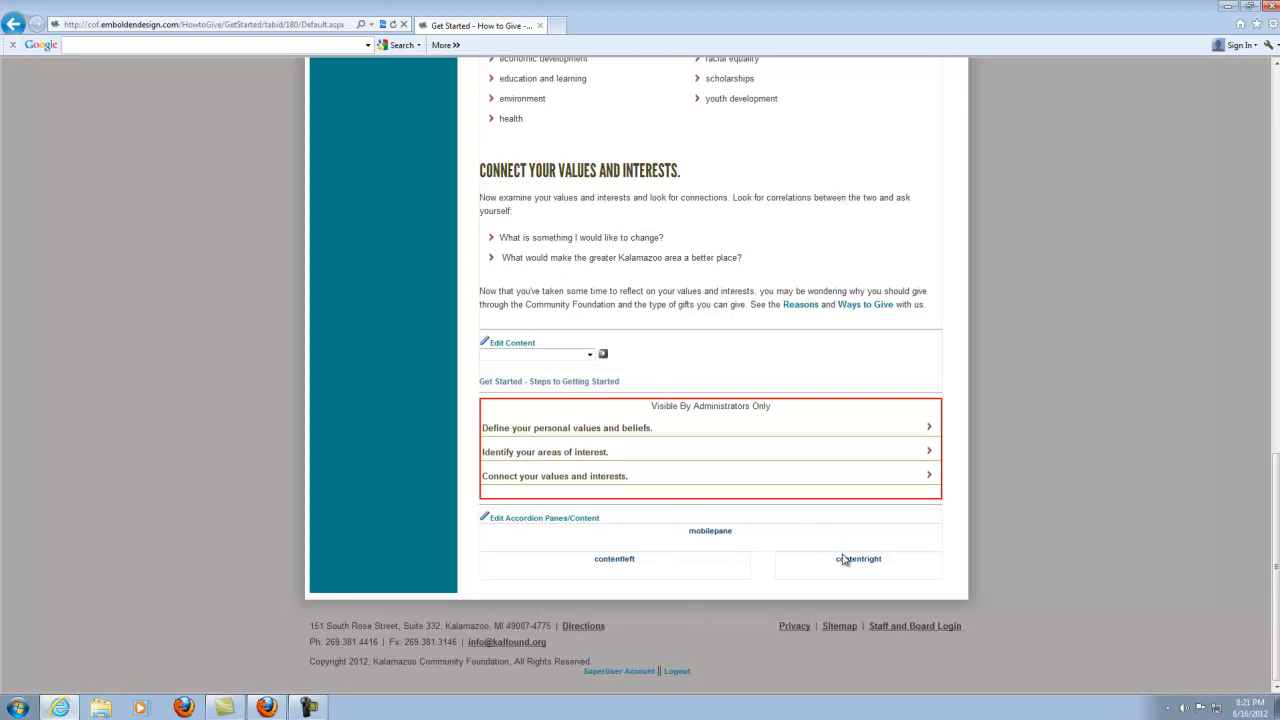
pyautogui.scroll(15, 843, 553)
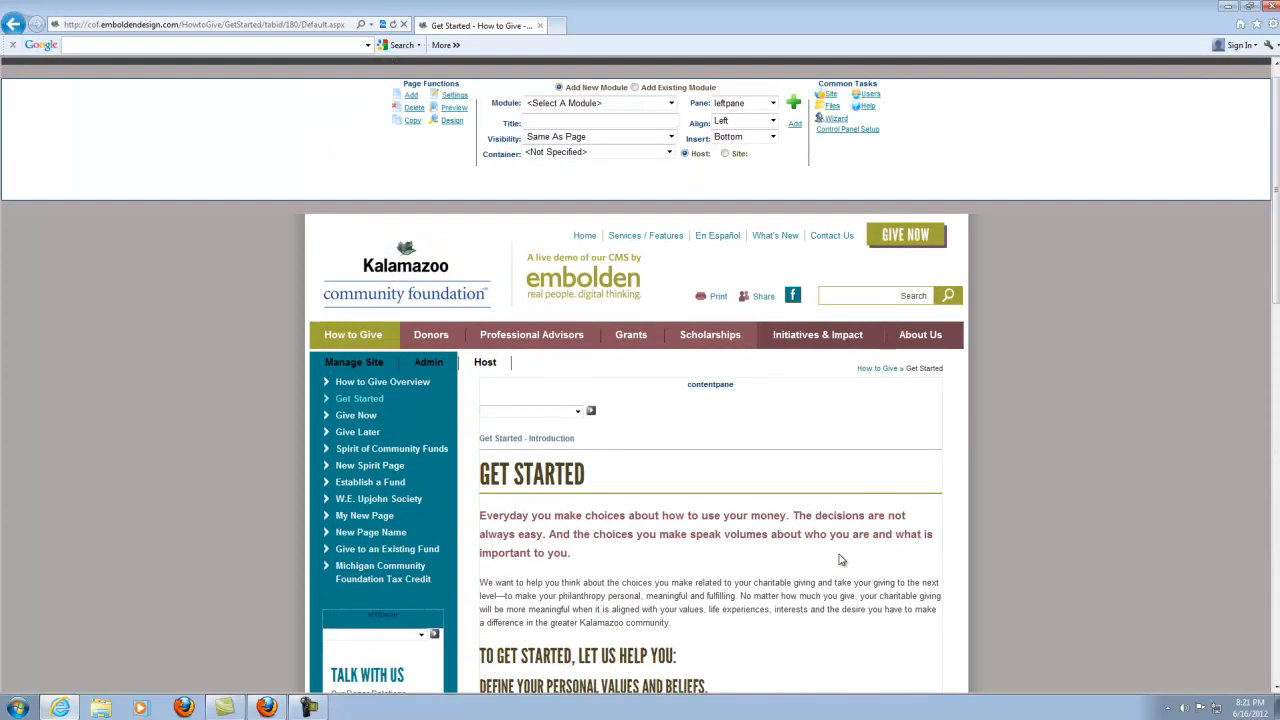
pyautogui.scroll(1, 838, 556)
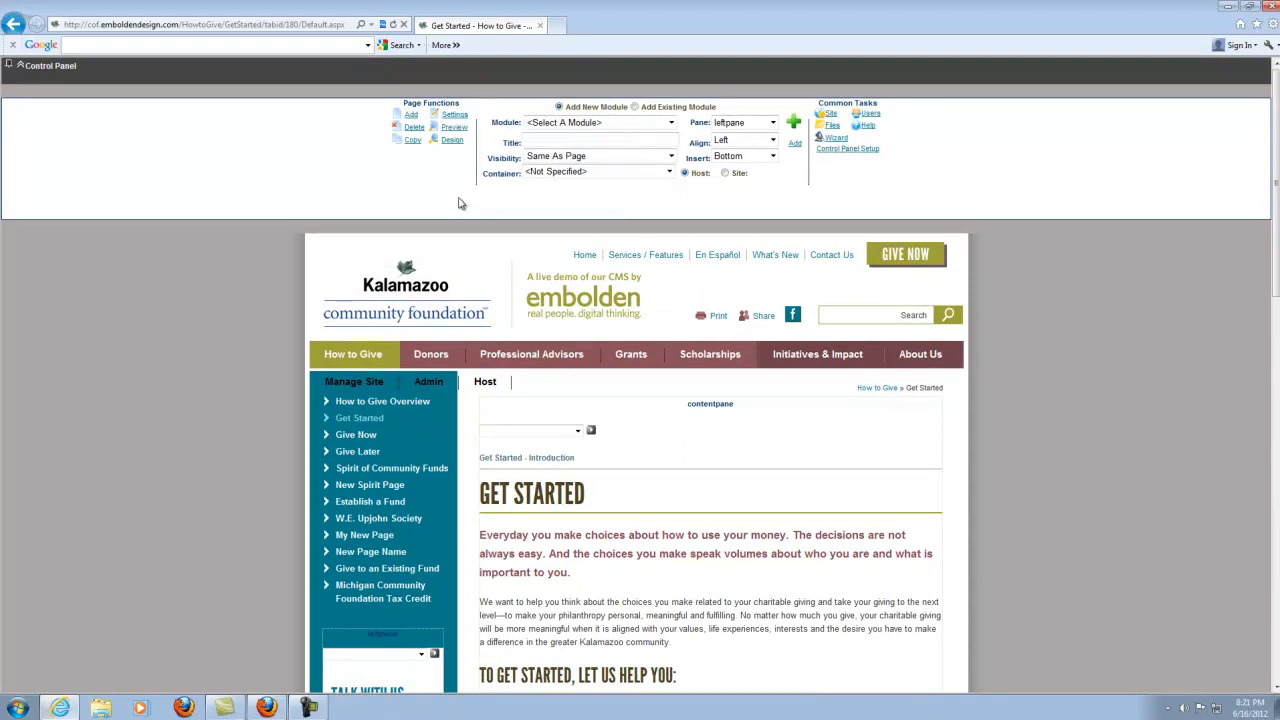
# Step: Start copying the current page and keep Get Started as the page to copy from
pyautogui.click(413, 141)
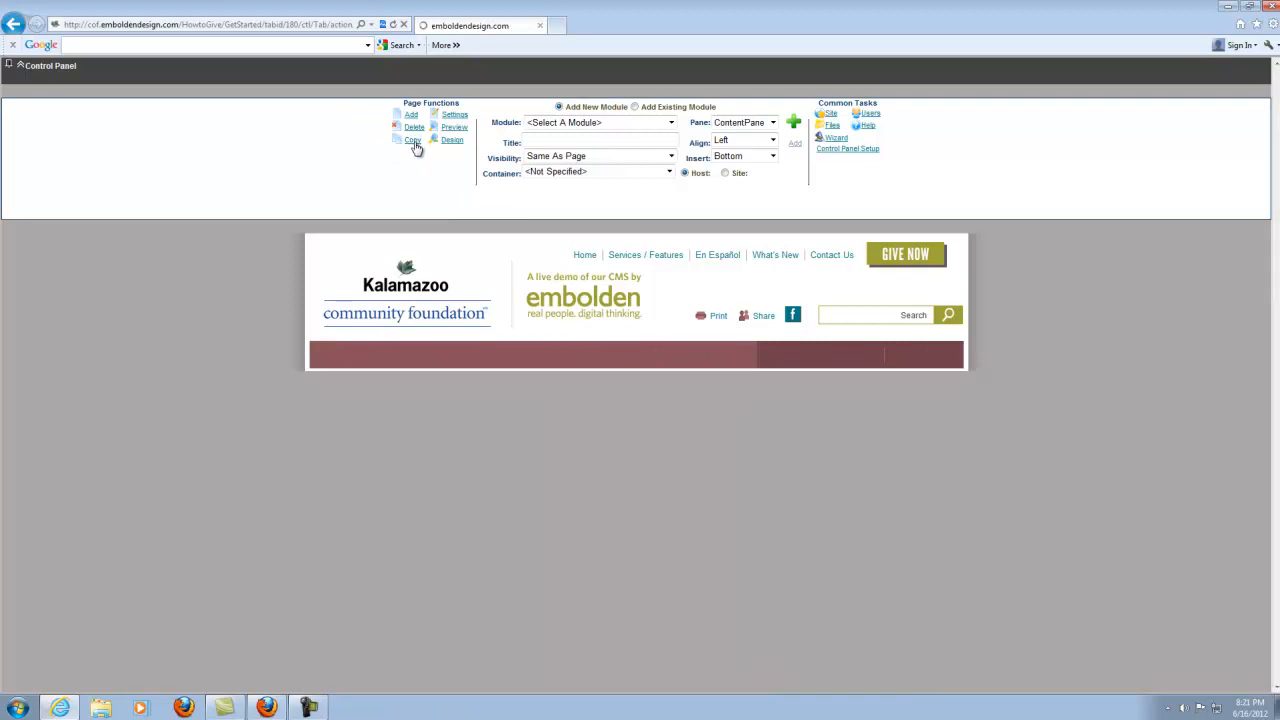
pyautogui.scroll(-3, 215, 252)
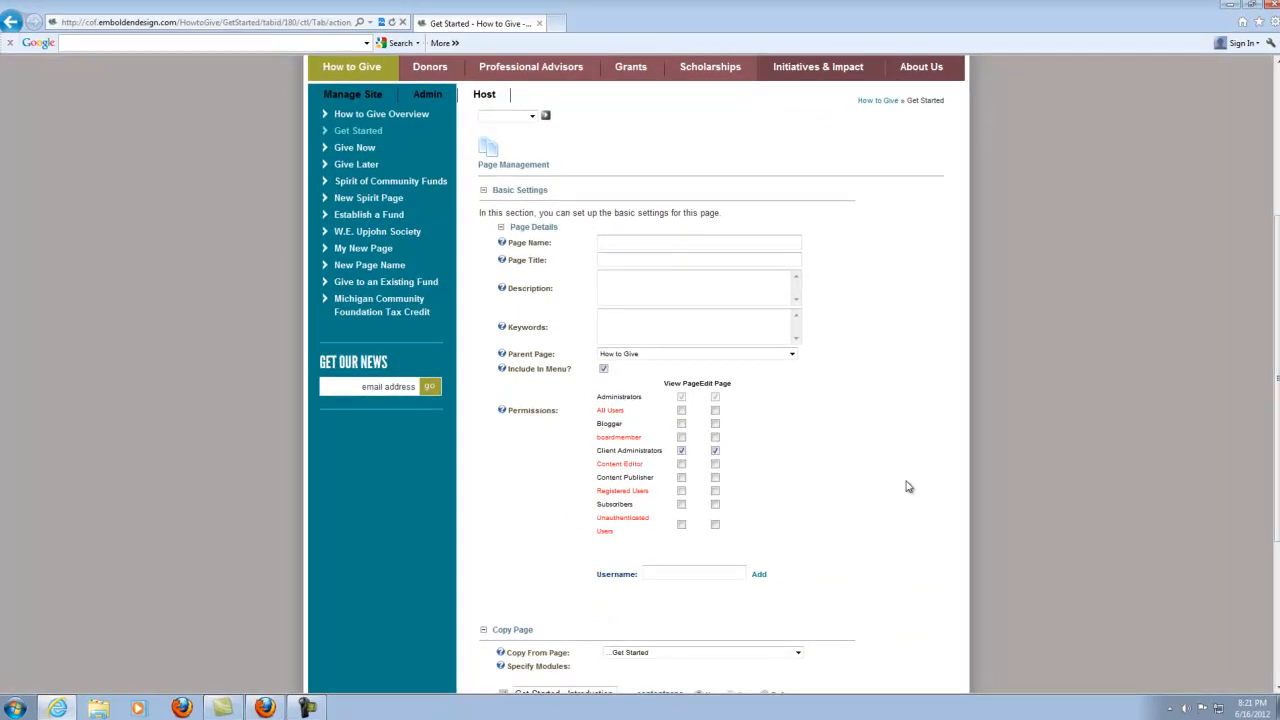
pyautogui.scroll(-5, 908, 486)
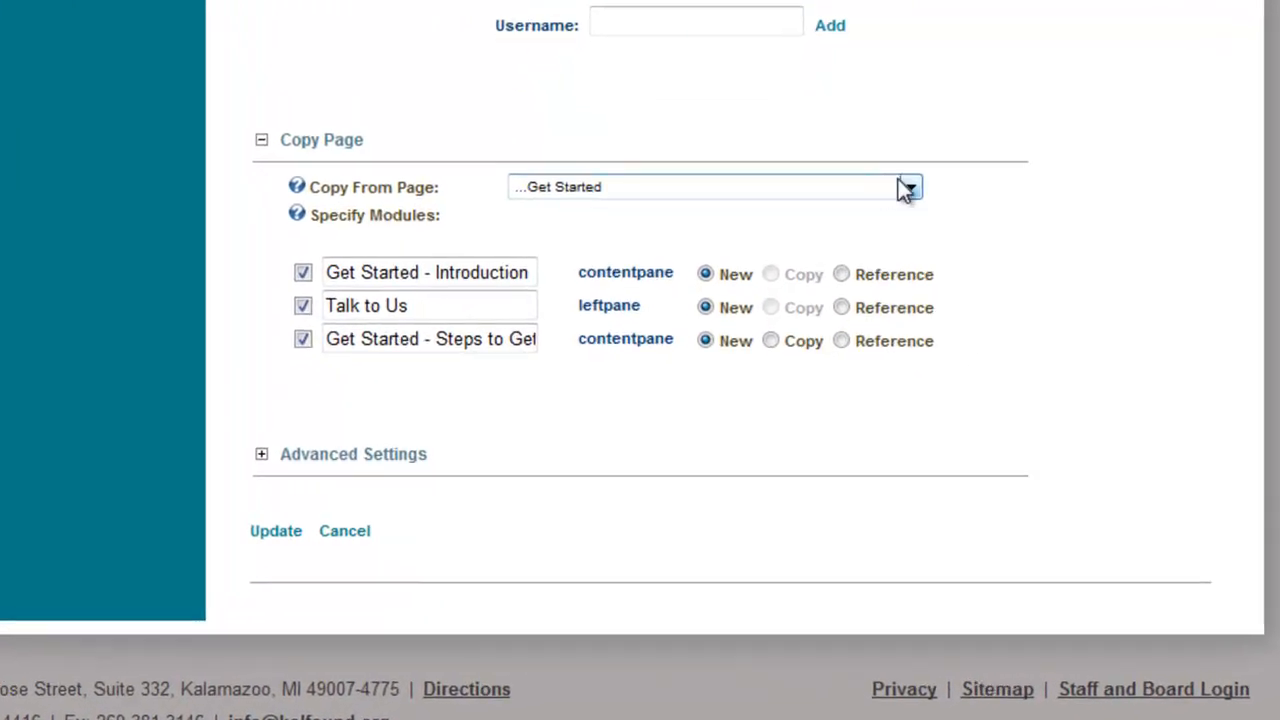
pyautogui.click(910, 188)
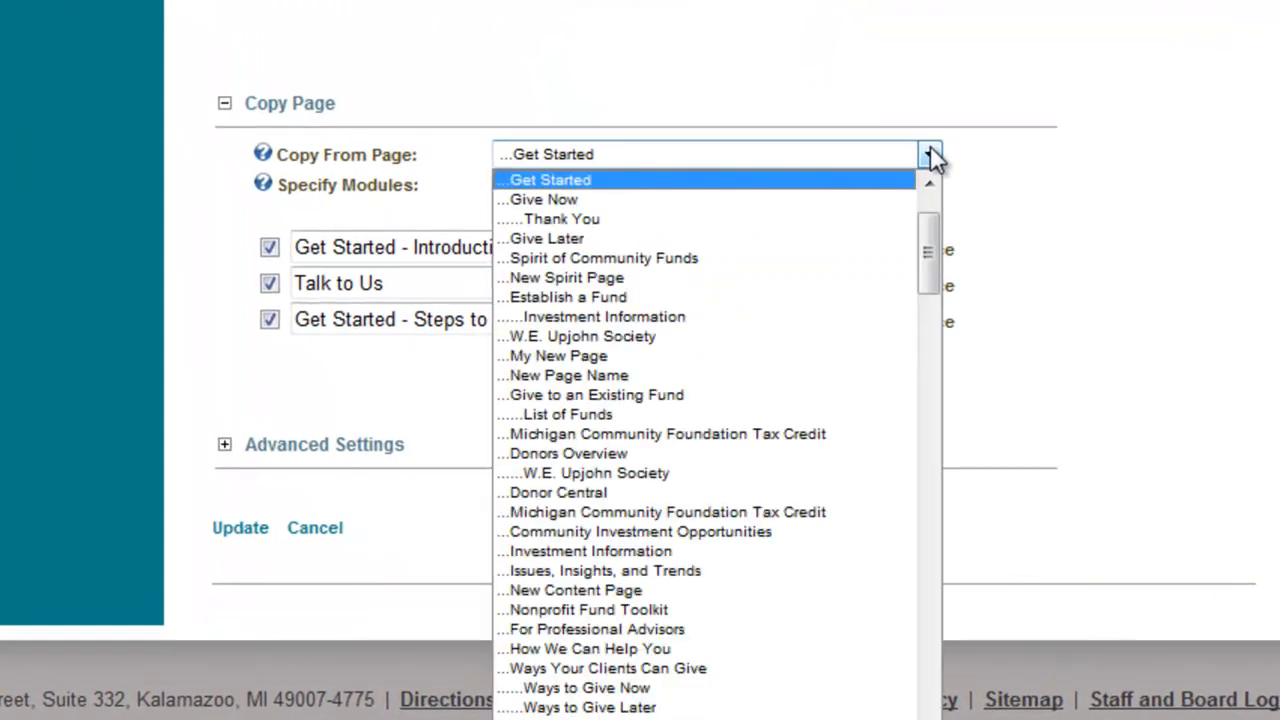
pyautogui.click(929, 150)
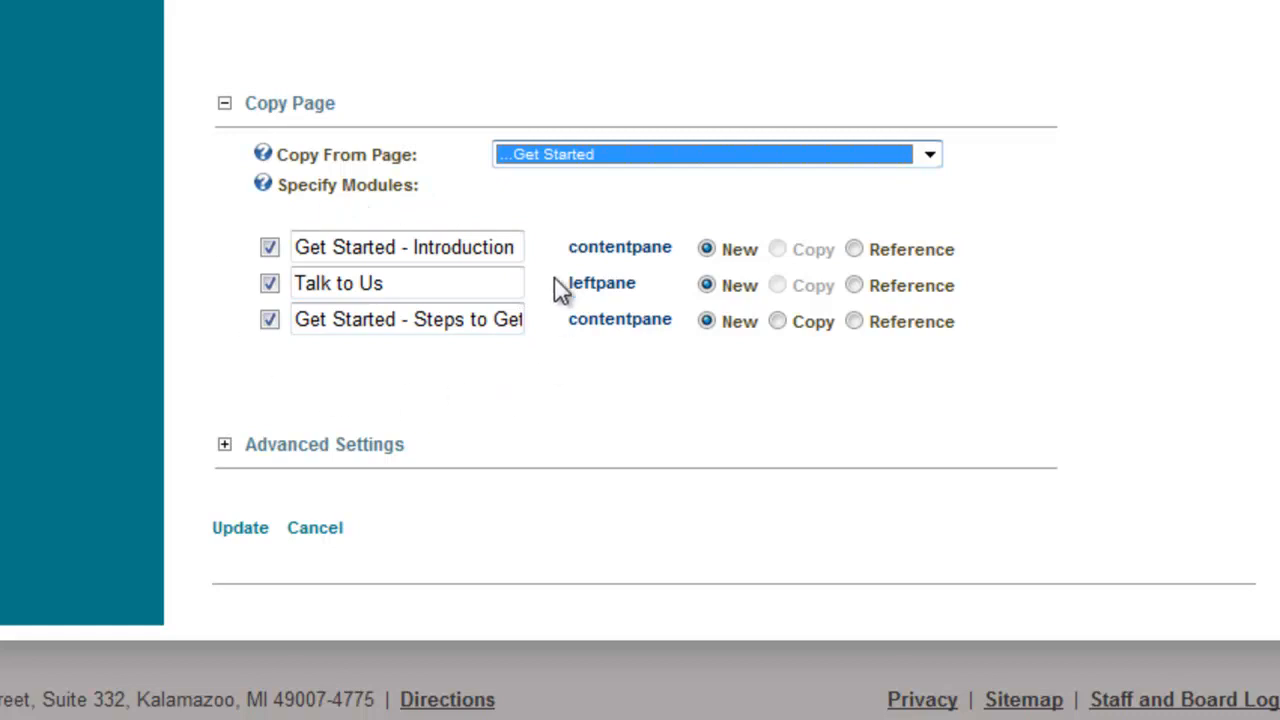
pyautogui.click(270, 284)
pyautogui.click(269, 320)
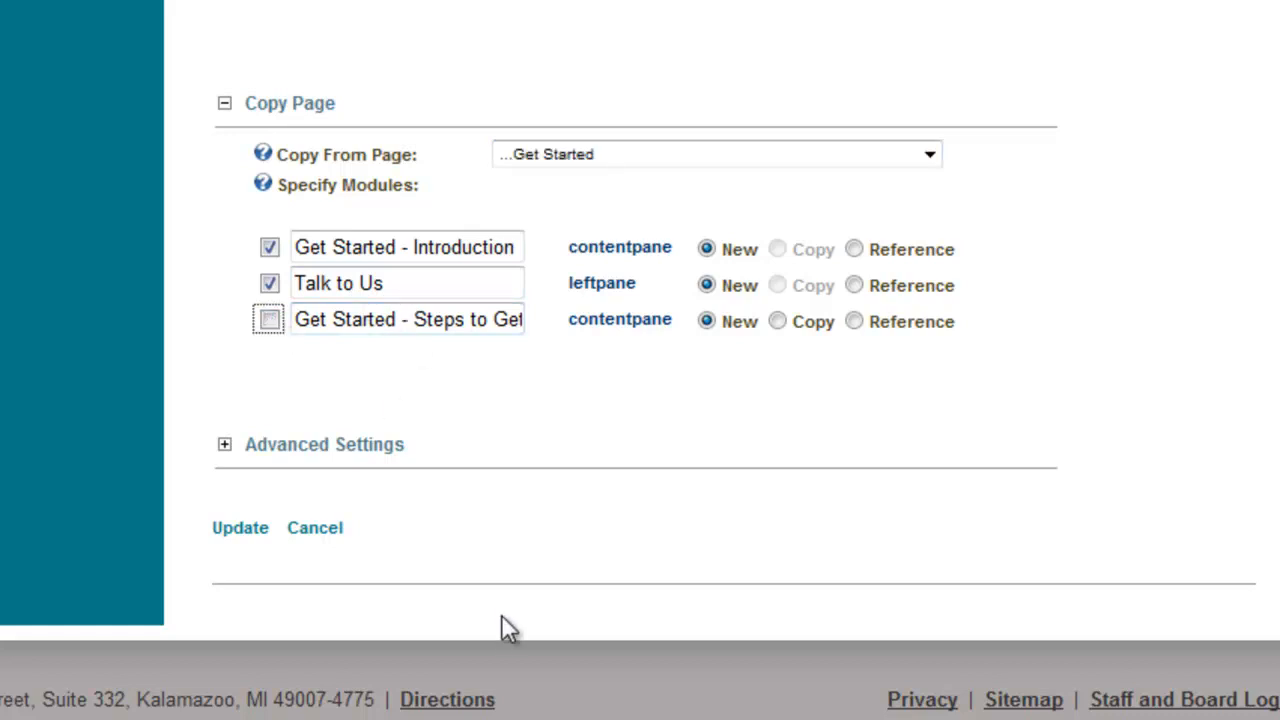
pyautogui.click(269, 320)
pyautogui.click(507, 248)
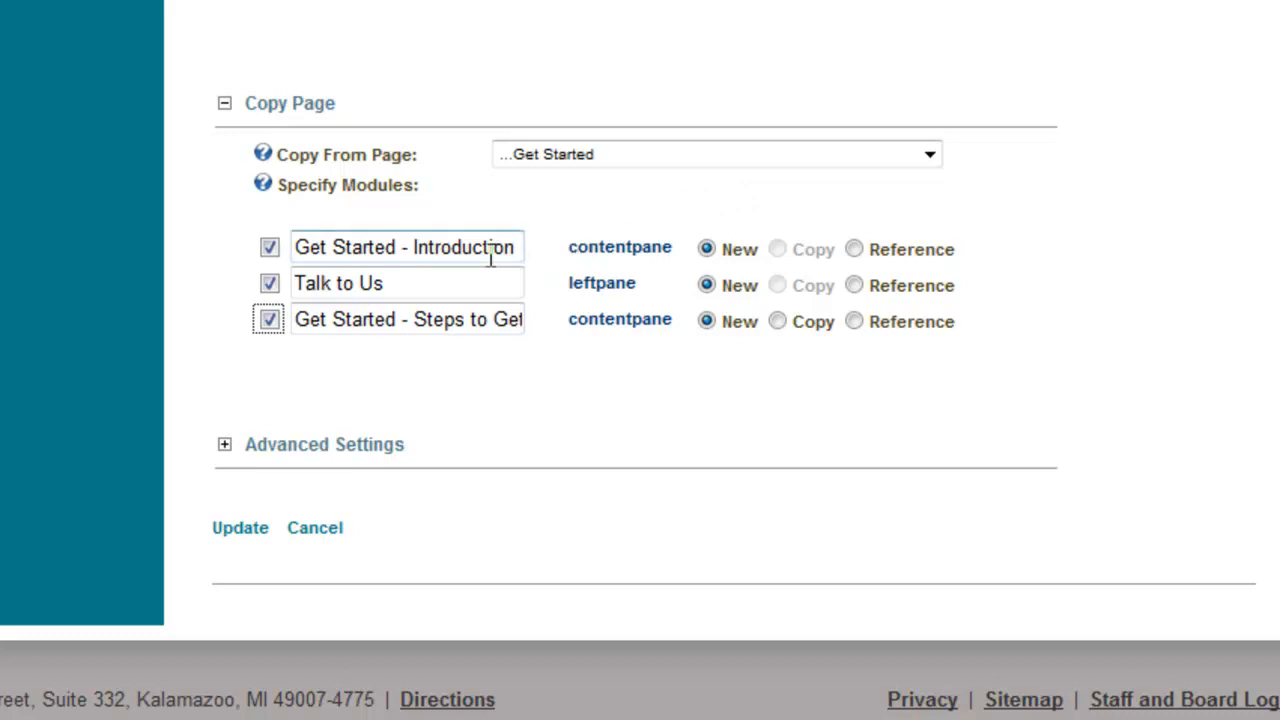
pyautogui.click(522, 320)
# Step: Set the Introduction, Talk to Us and Steps to Getting Started modules to Reference for the page copy
pyautogui.click(780, 323)
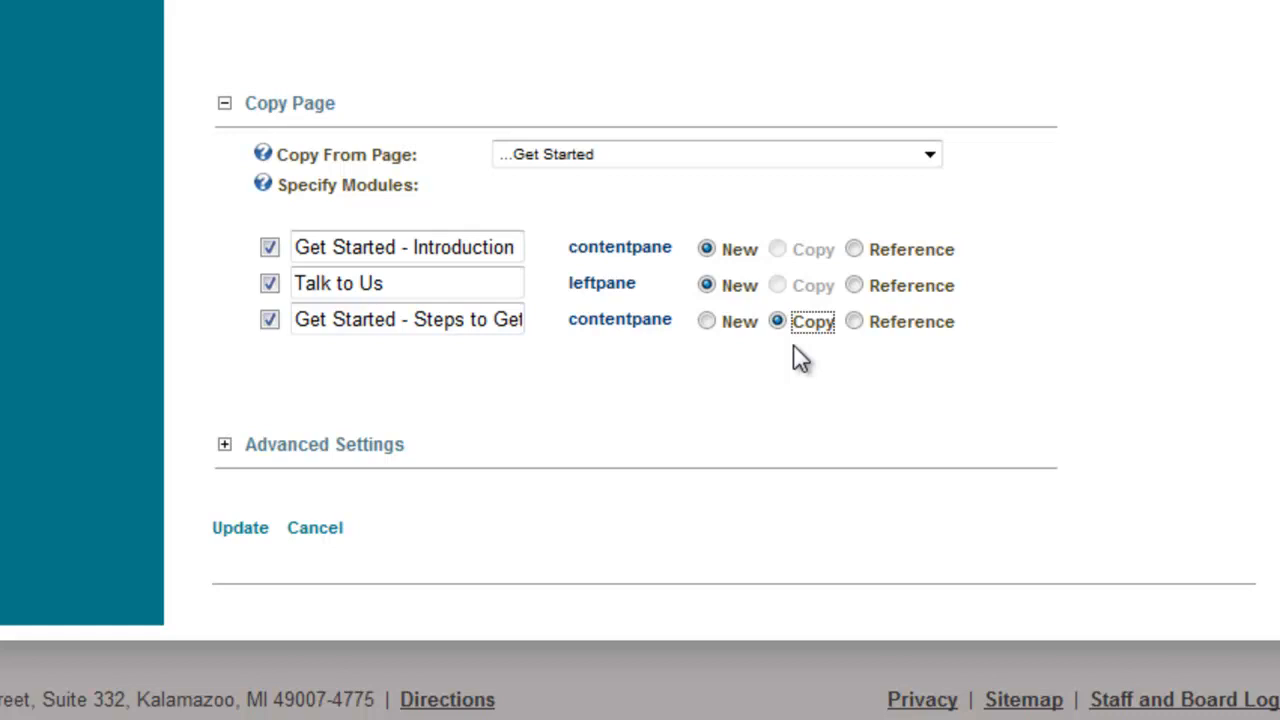
pyautogui.click(799, 285)
pyautogui.click(855, 322)
pyautogui.click(853, 286)
pyautogui.click(857, 250)
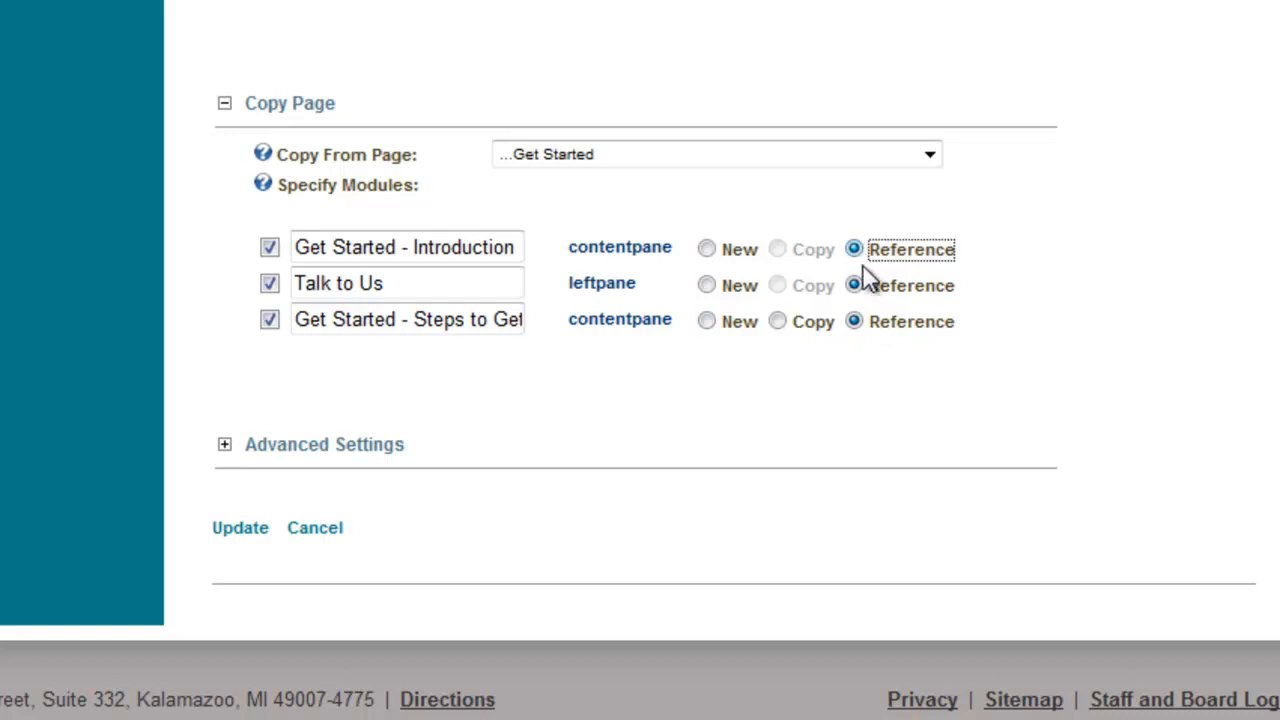